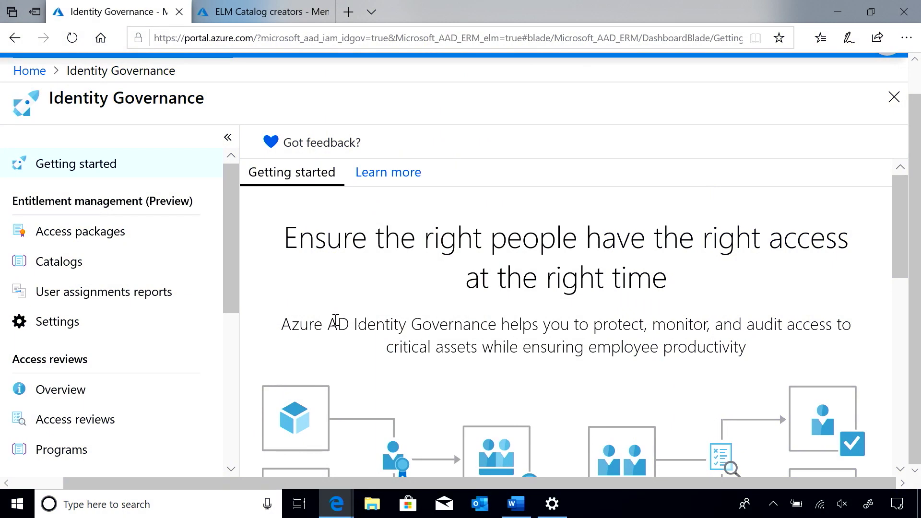
# Put the Entitlement management settings into edit mode.
pyautogui.click(161, 333)
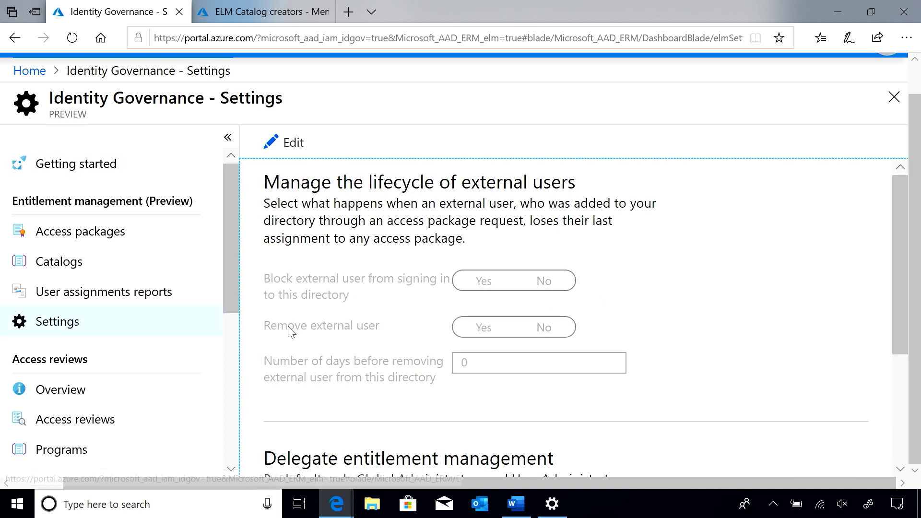
pyautogui.scroll(-3, 289, 331)
pyautogui.scroll(-2, 290, 331)
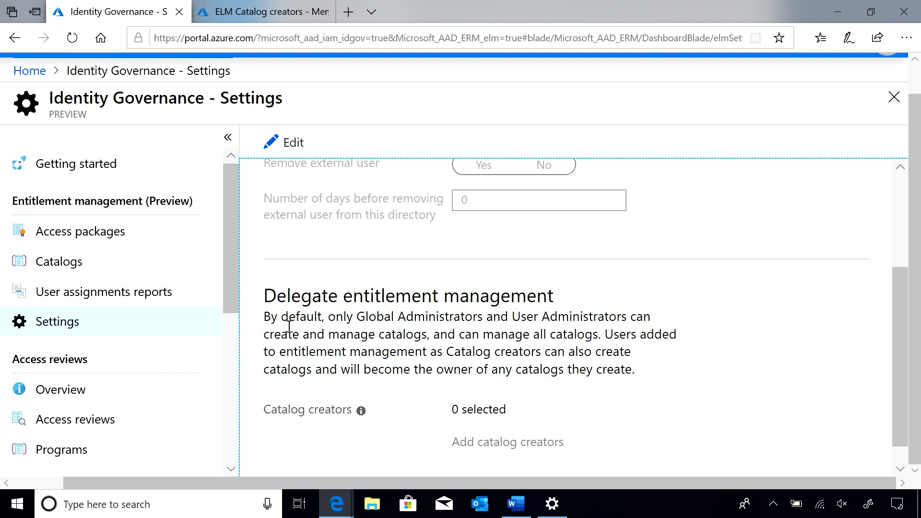
pyautogui.scroll(-1, 414, 362)
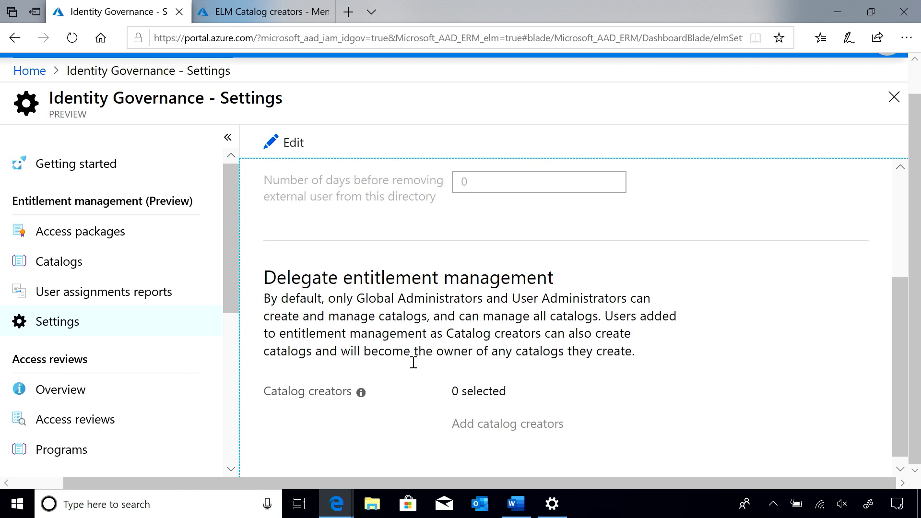
pyautogui.click(305, 148)
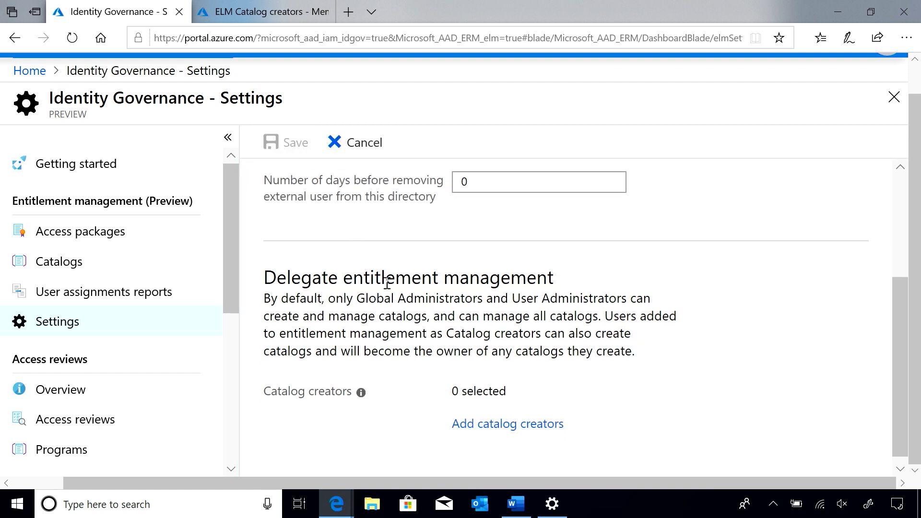
# Delegate catalog creation to the ELM Catalog creators group, save, and view its members.
pyautogui.click(516, 422)
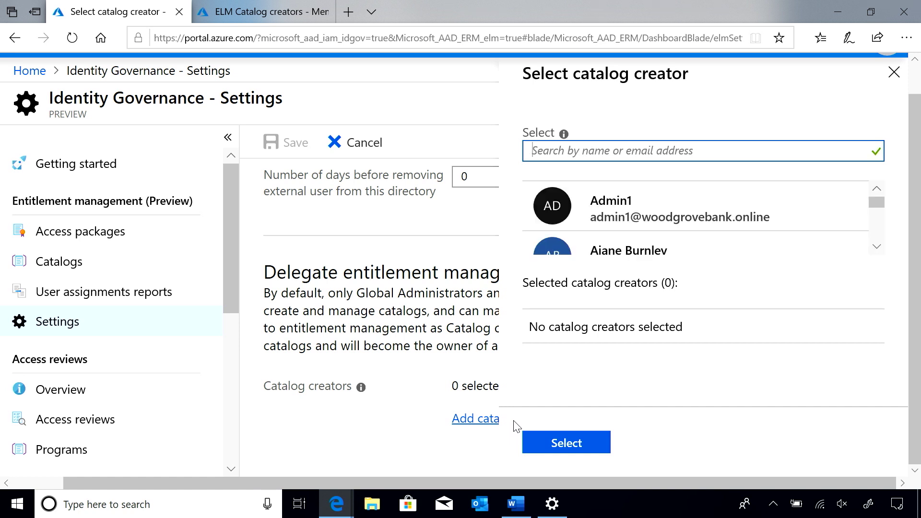
pyautogui.write('elm cat')
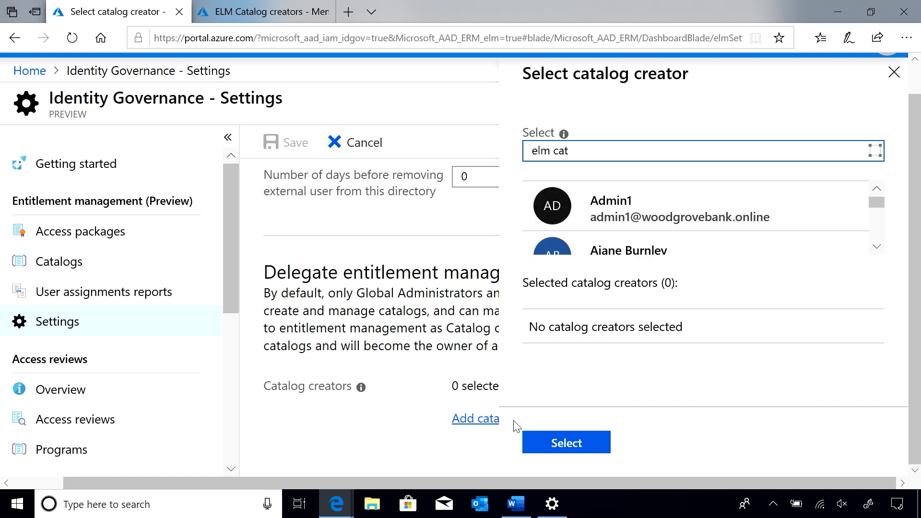
pyautogui.write('al')
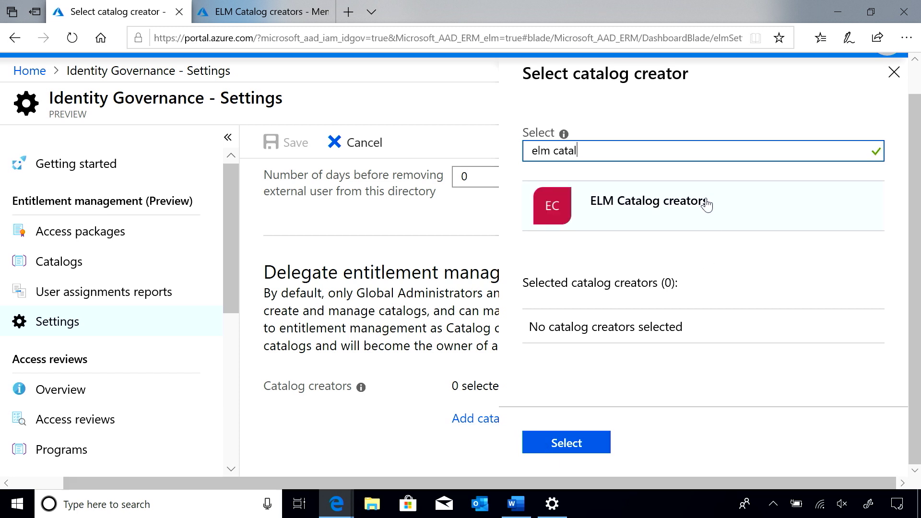
pyautogui.click(707, 202)
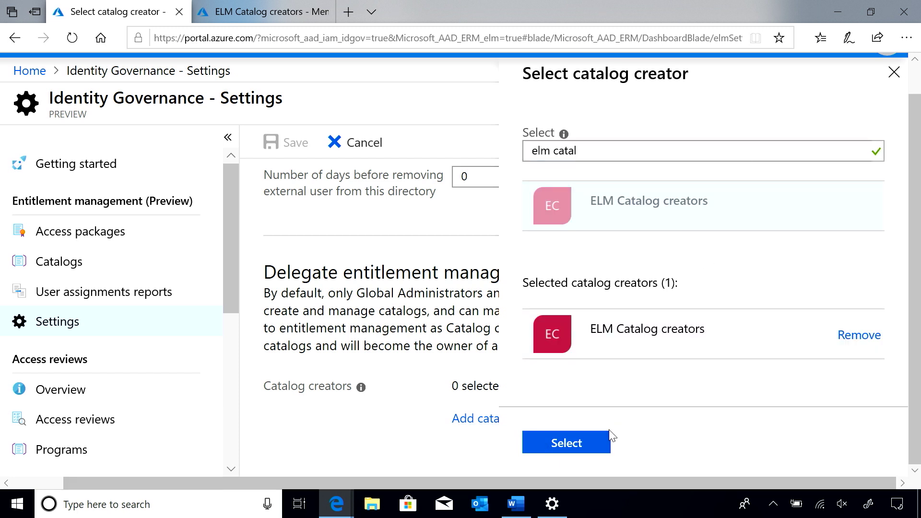
pyautogui.click(604, 444)
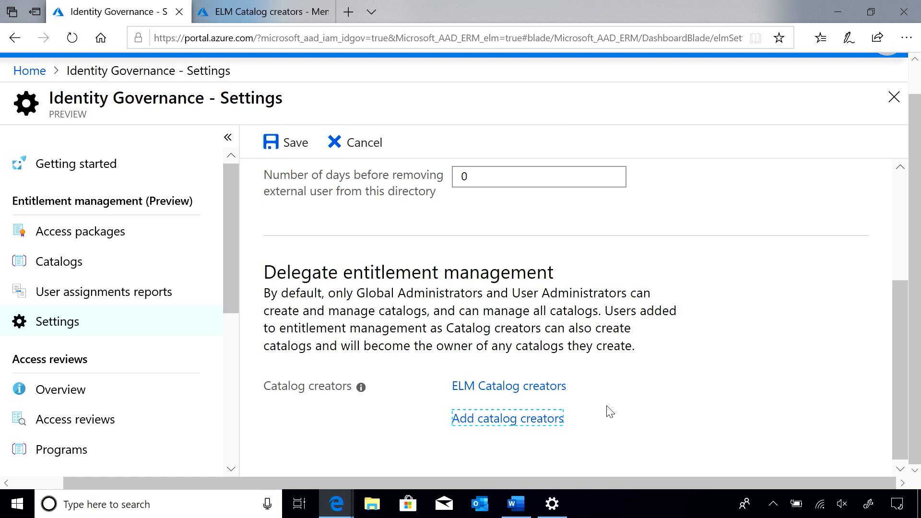
pyautogui.click(286, 142)
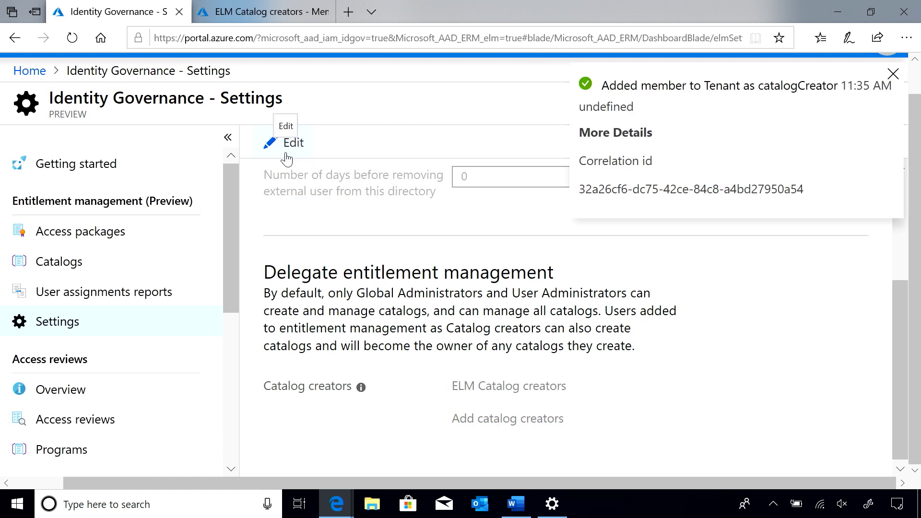
pyautogui.click(246, 12)
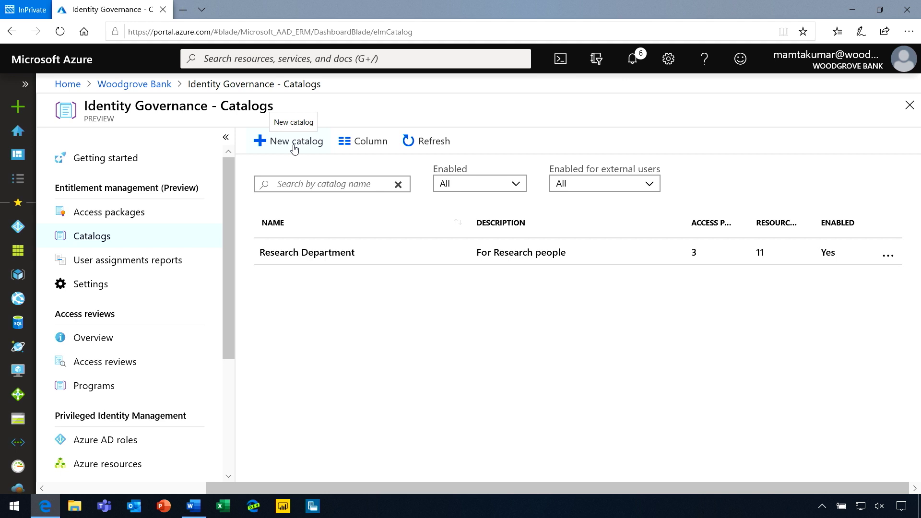
# Start a new catalog from Identity Governance Catalogs as the catalog creator.
pyautogui.click(294, 141)
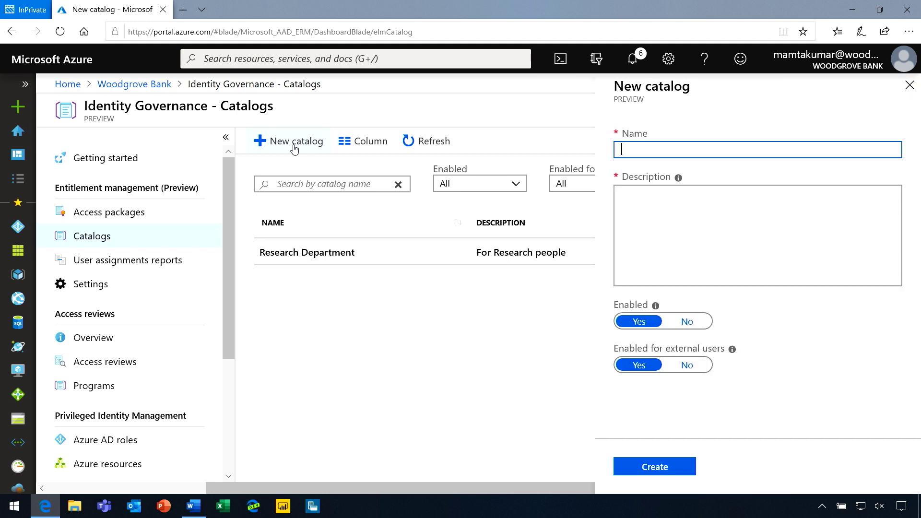
pyautogui.write('MarketingDep')
pyautogui.write('artment')
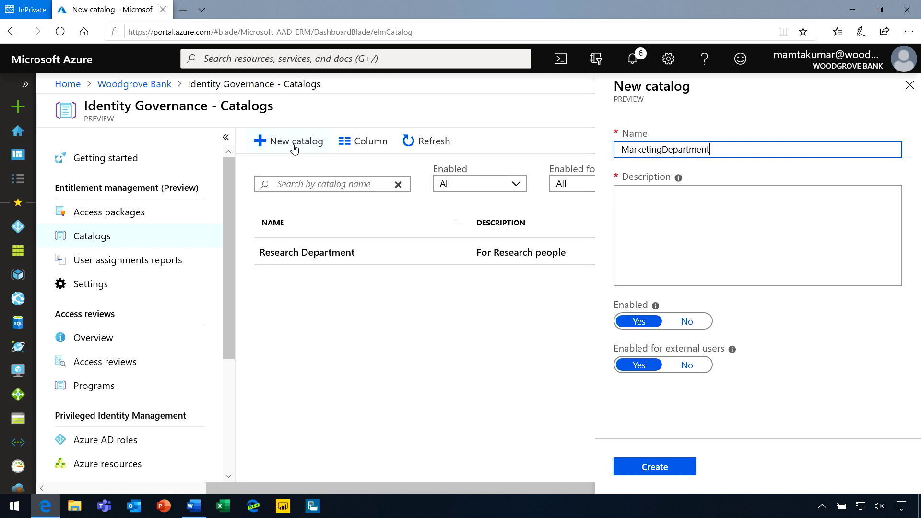
# Create the MarketingDepartment catalog with description 'For marketing users' and open it.
pyautogui.click(689, 206)
pyautogui.write('For marketing u')
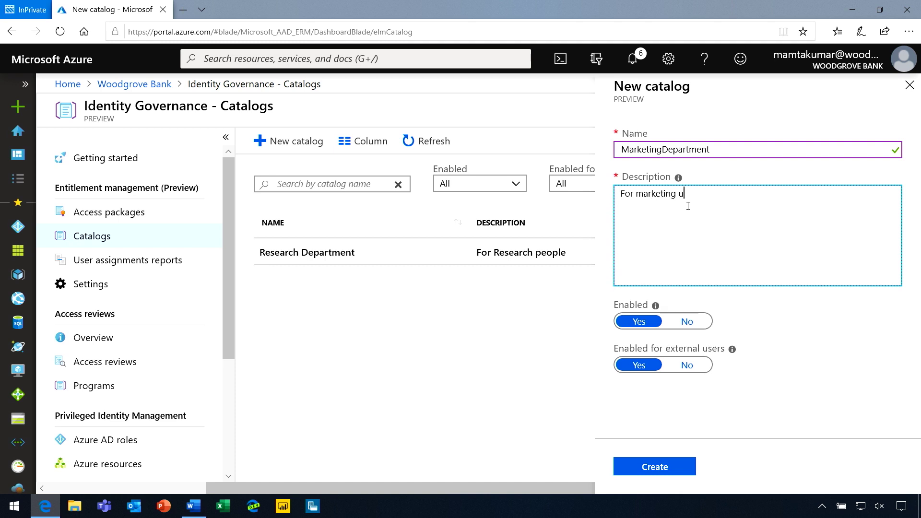
pyautogui.write('sers')
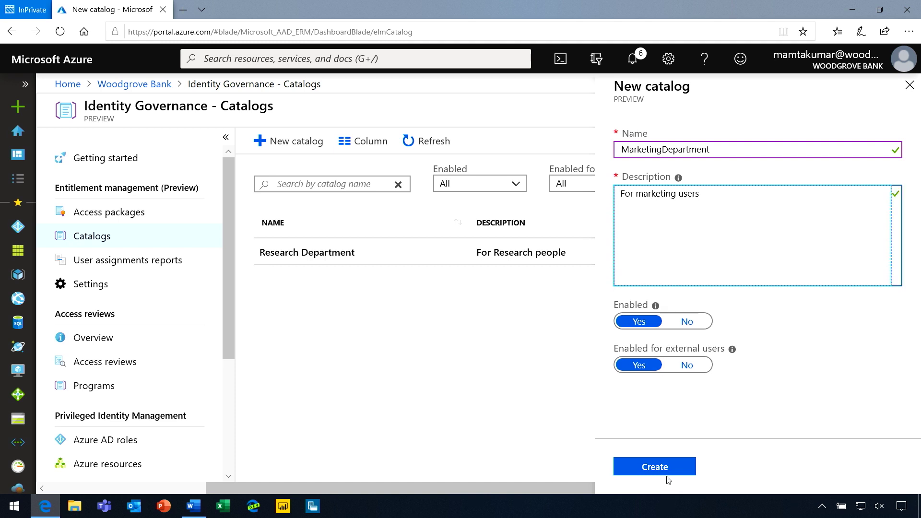
pyautogui.click(668, 475)
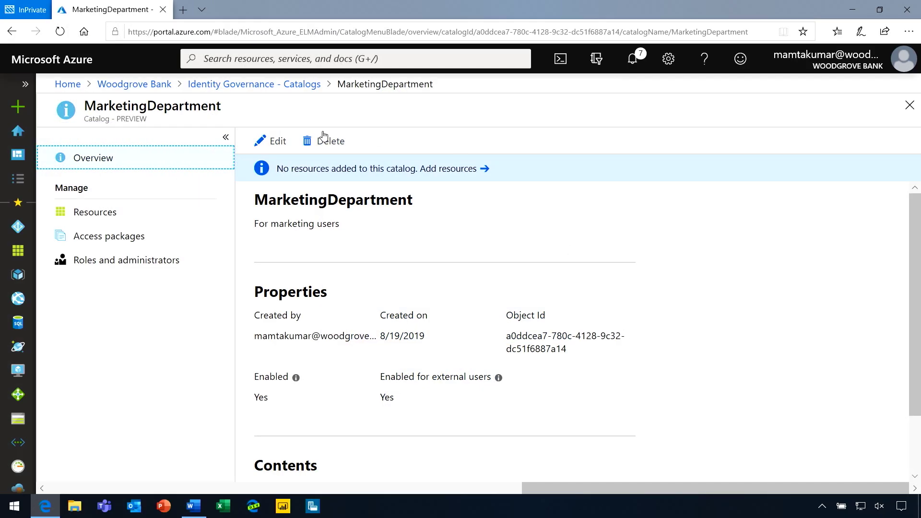
pyautogui.click(126, 260)
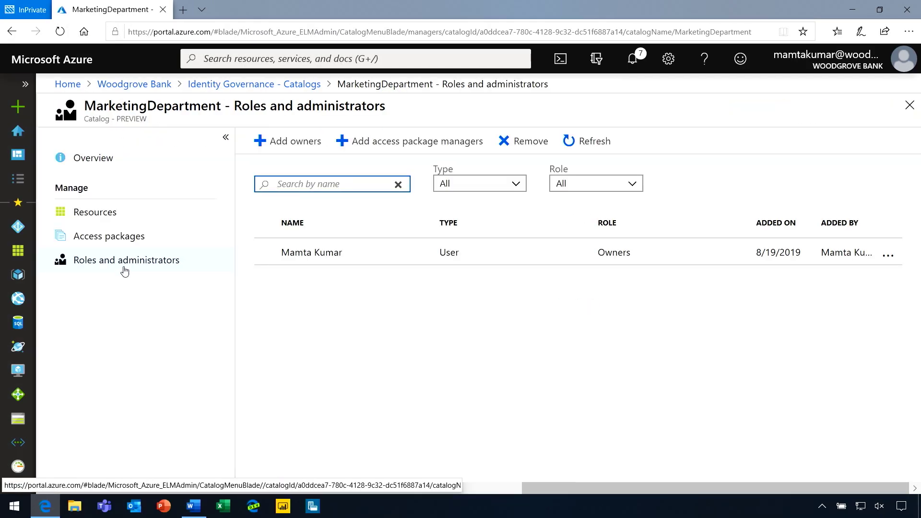
pyautogui.click(293, 142)
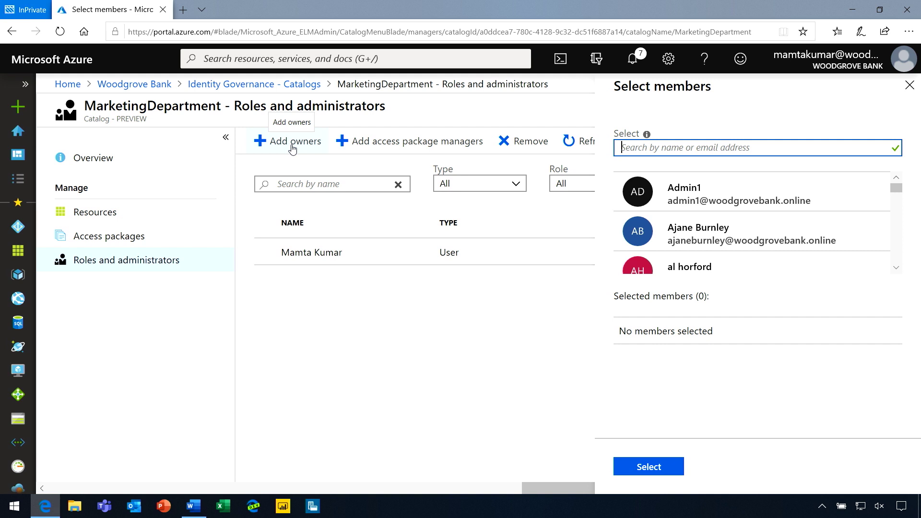
pyautogui.write('bo')
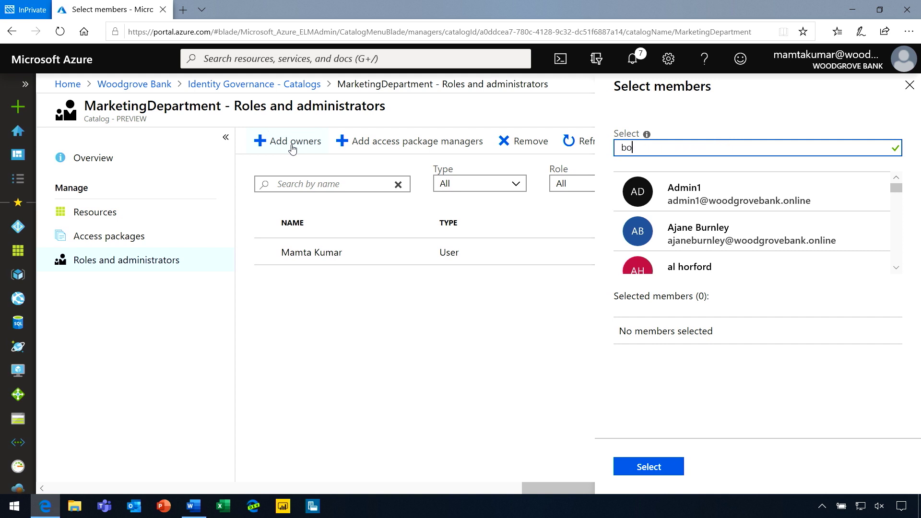
pyautogui.write('b')
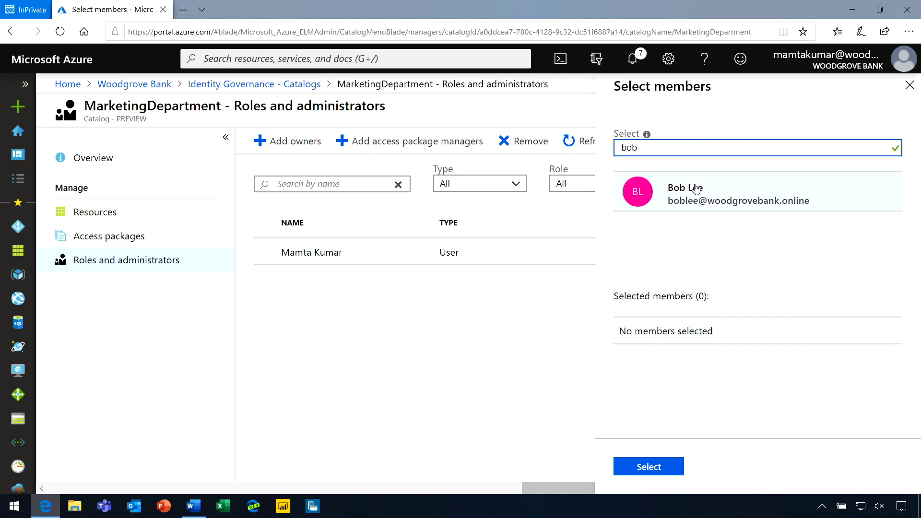
pyautogui.click(696, 190)
pyautogui.click(670, 470)
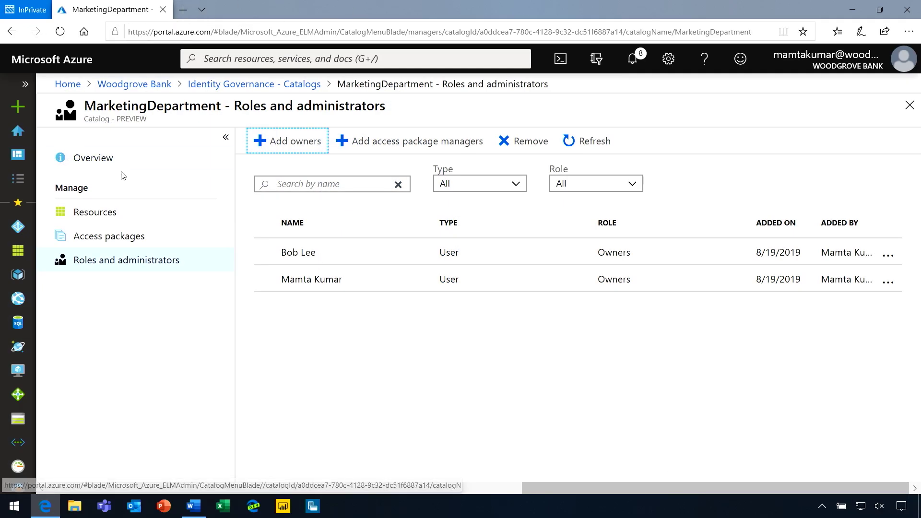
# Stage the Box, Doodle and Salesforce applications in the catalog's Add resources blade.
pyautogui.click(93, 213)
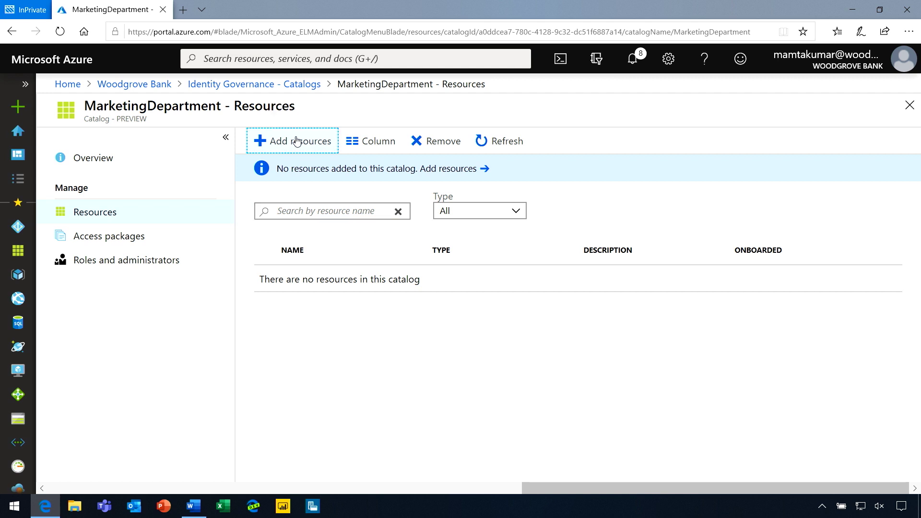
pyautogui.click(295, 141)
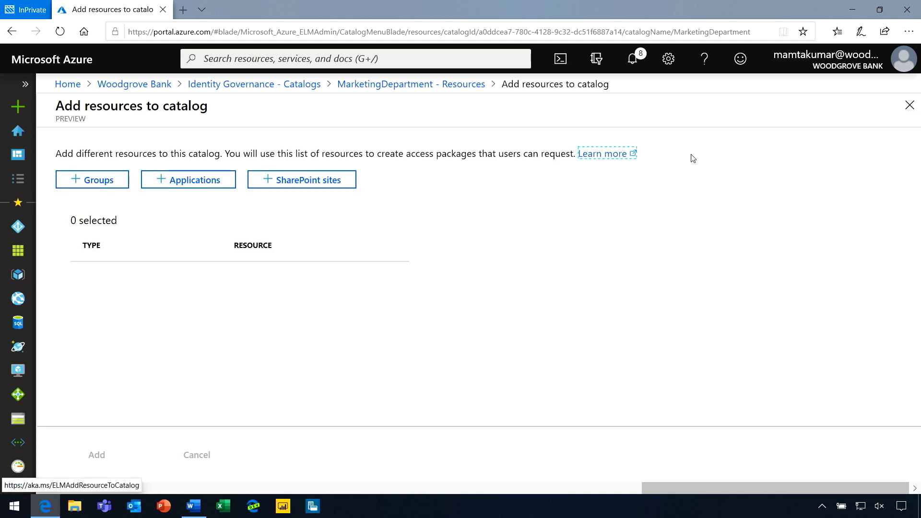
pyautogui.click(176, 181)
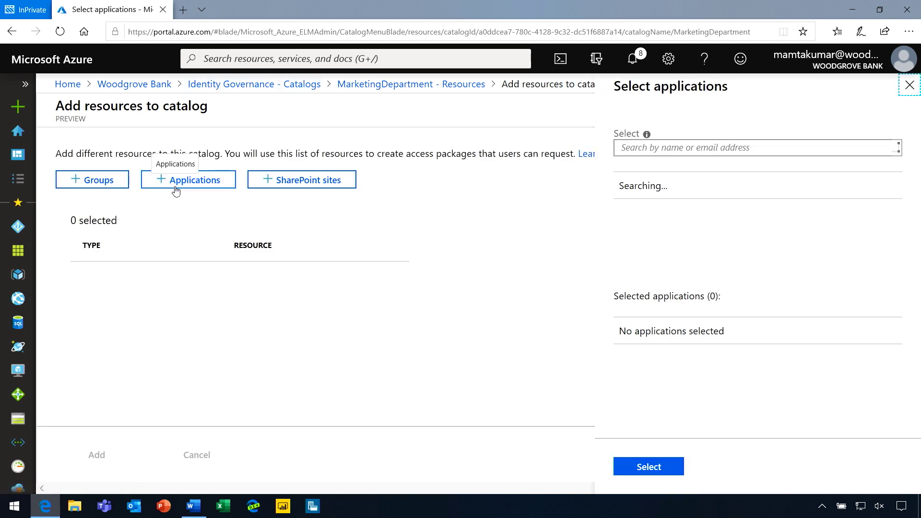
pyautogui.write('box')
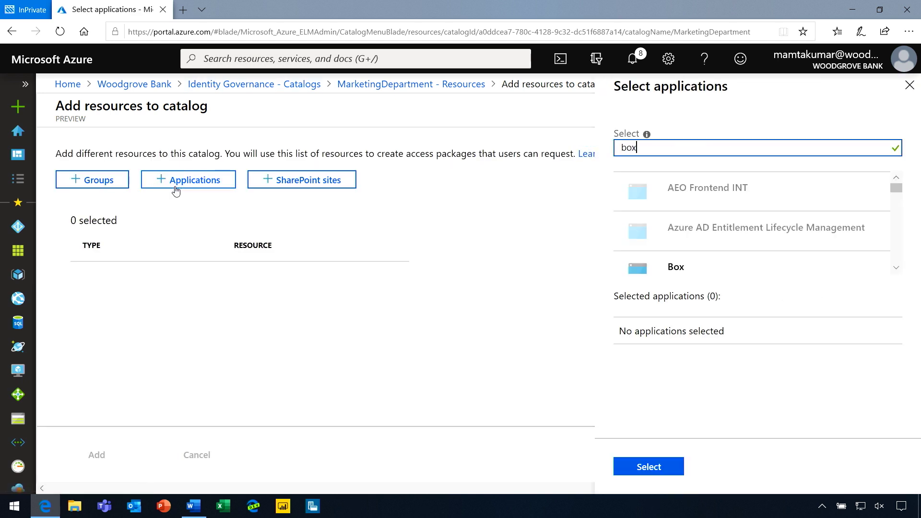
pyautogui.click(682, 205)
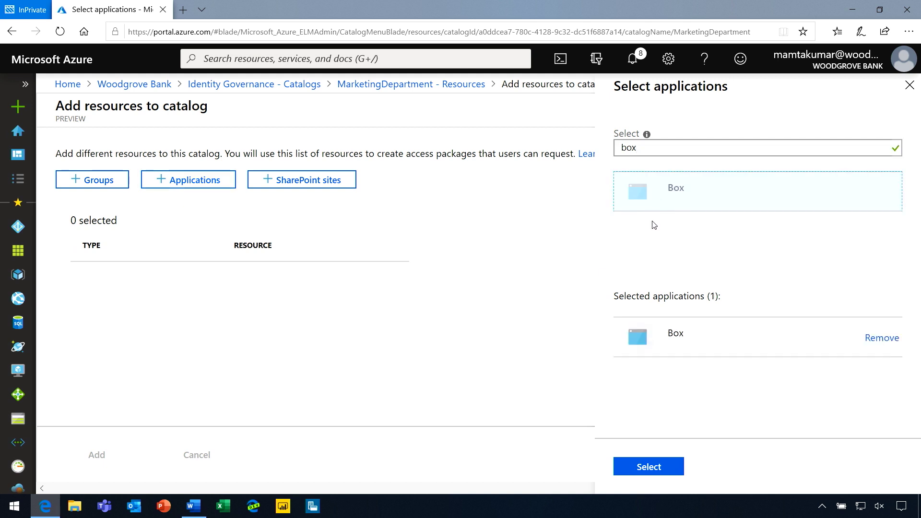
pyautogui.doubleClick(654, 150)
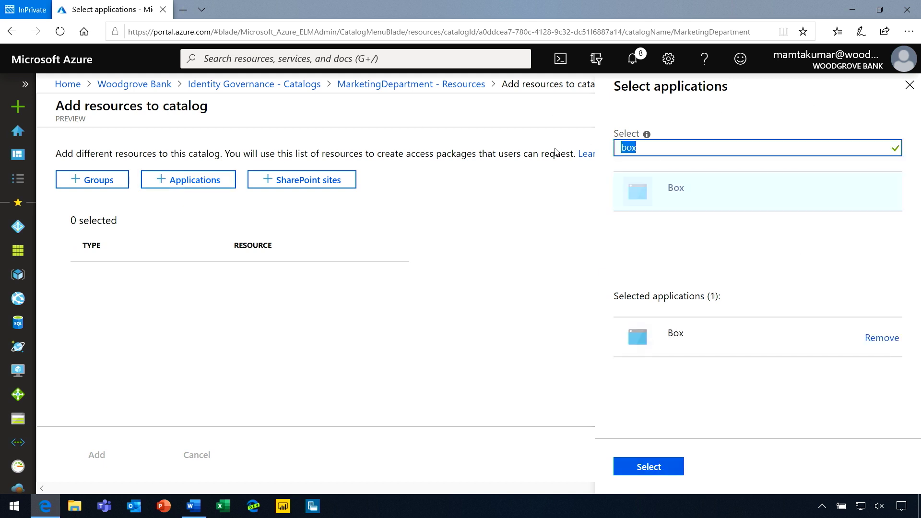
pyautogui.write('doodle')
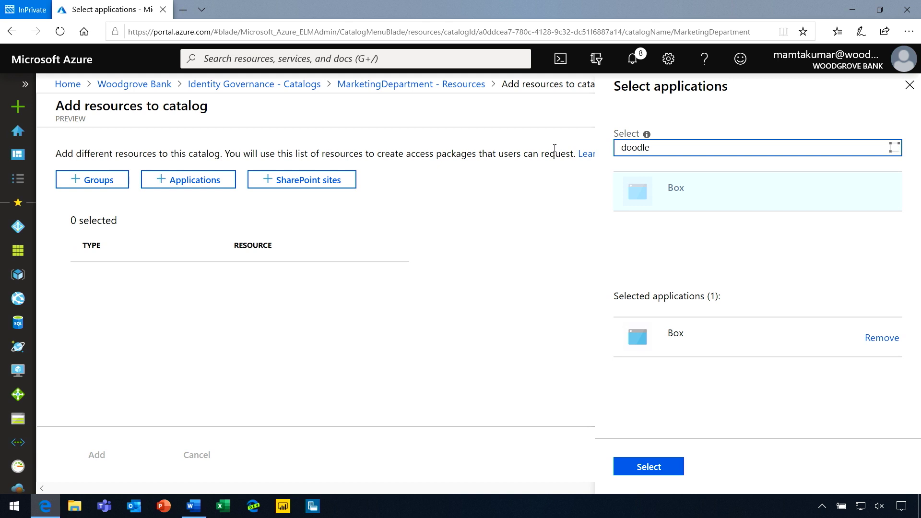
pyautogui.click(699, 199)
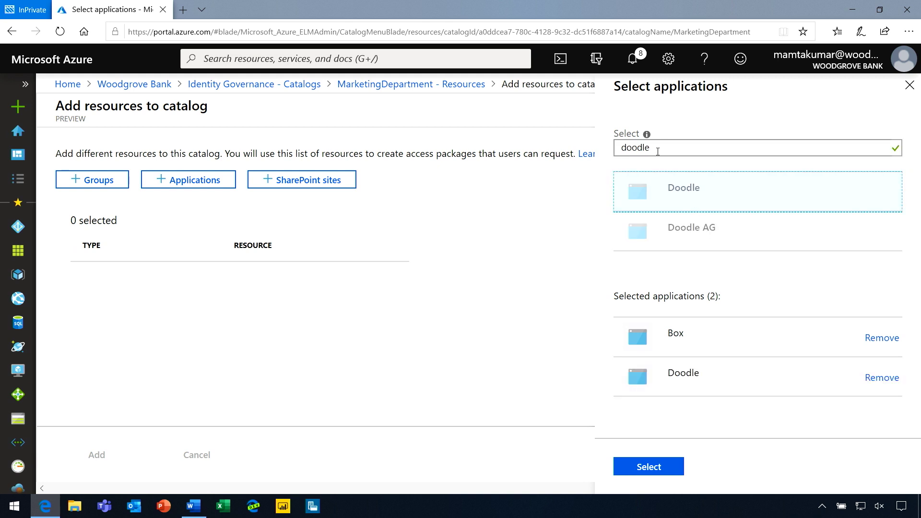
pyautogui.doubleClick(657, 151)
pyautogui.write('sales')
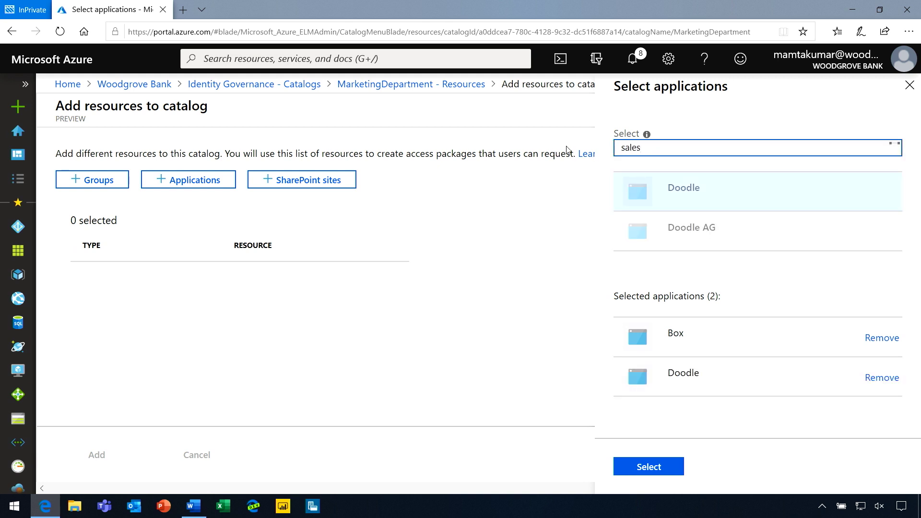
pyautogui.click(687, 190)
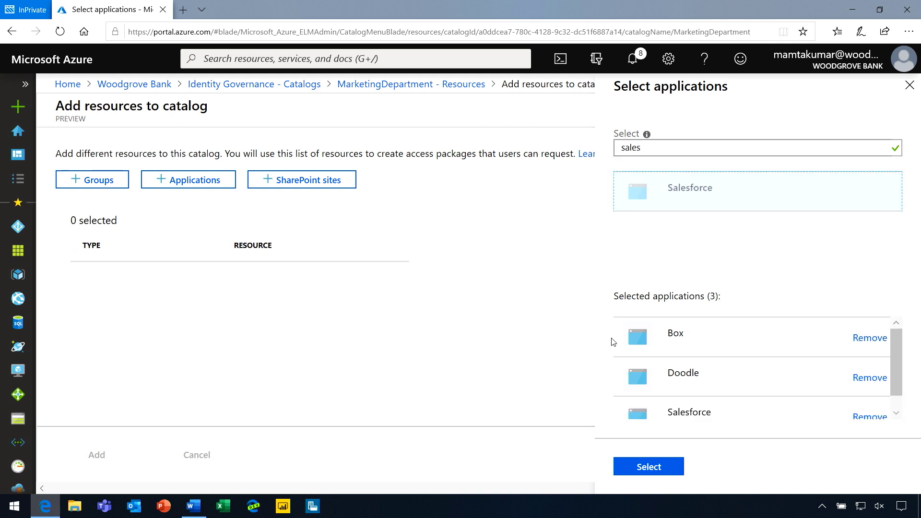
pyautogui.click(644, 471)
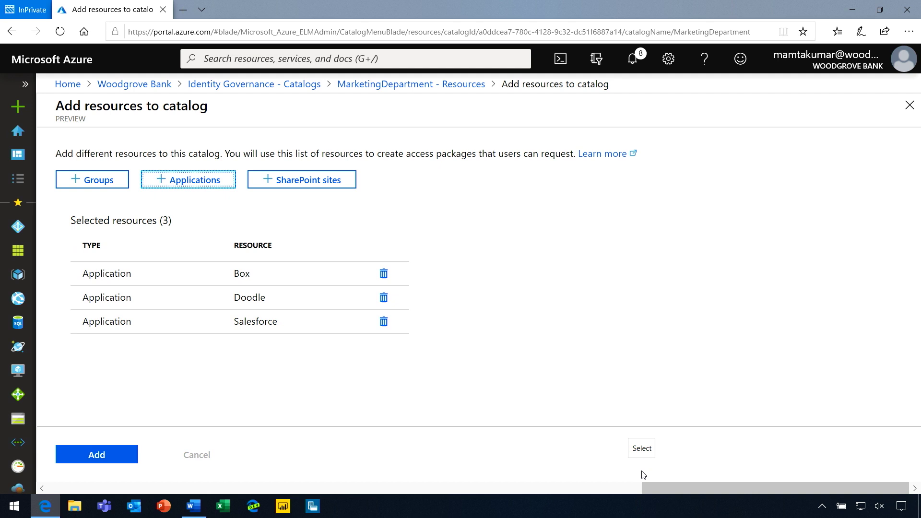
pyautogui.click(302, 180)
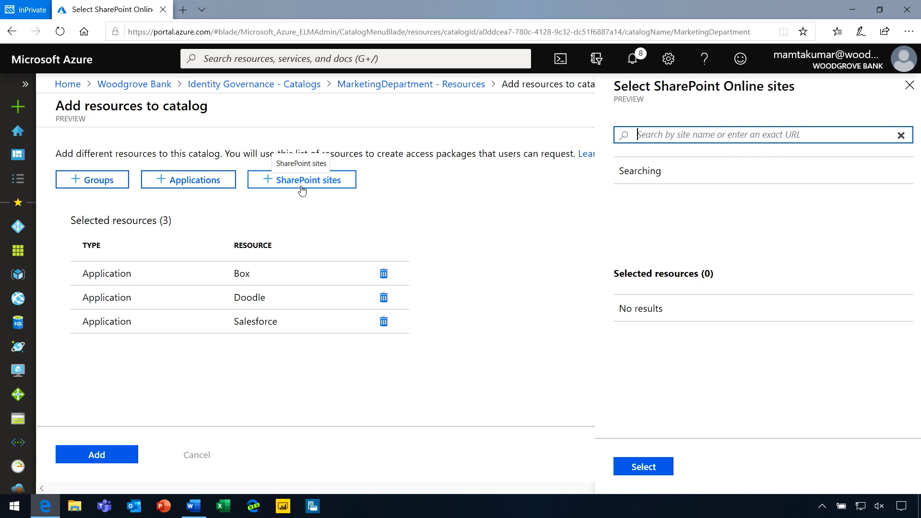
pyautogui.write('market')
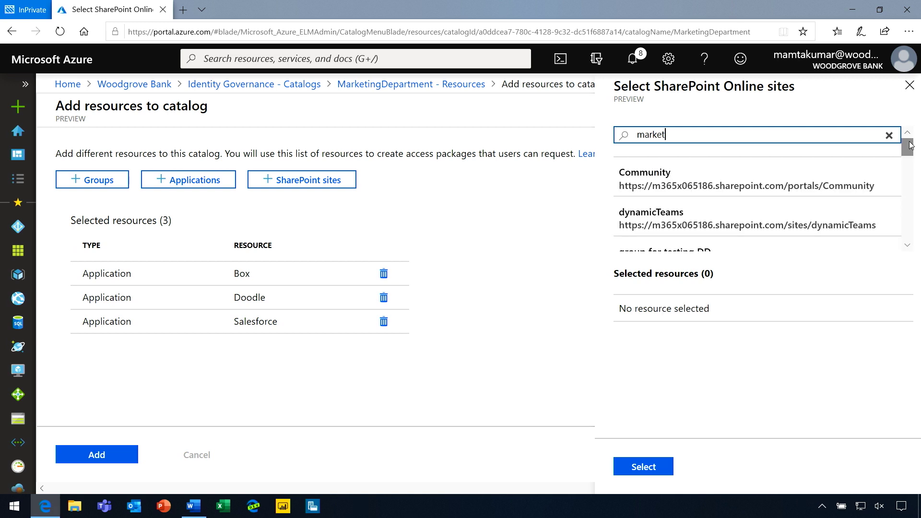
pyautogui.moveTo(907, 149); pyautogui.dragTo(905, 193)
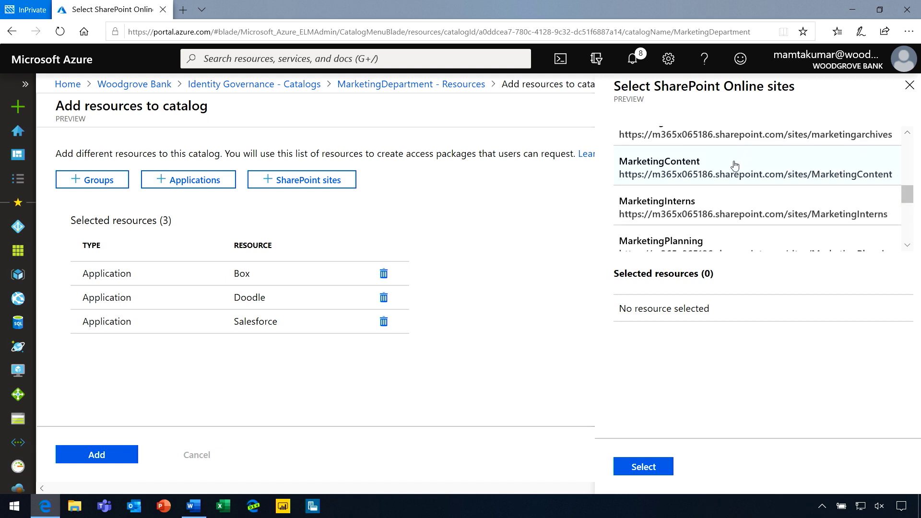
# Stage the MarketingContent and MarketingPlanning SharePoint sites.
pyautogui.click(736, 165)
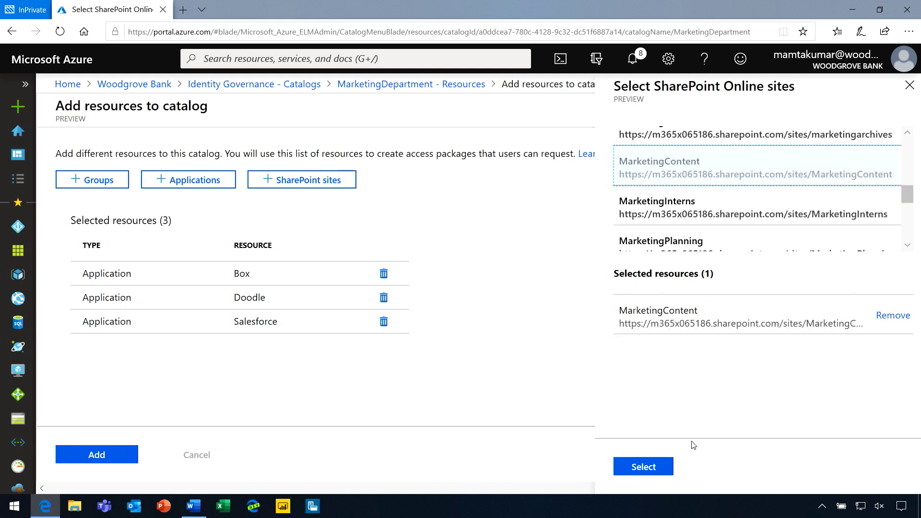
pyautogui.click(759, 244)
pyautogui.click(644, 466)
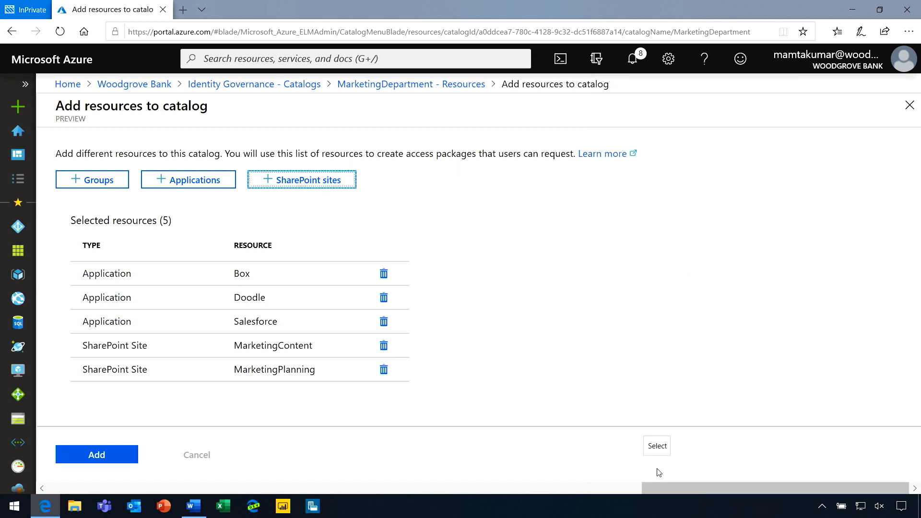
# Stage the PointPublishing Hub Site SharePoint site as well.
pyautogui.click(307, 180)
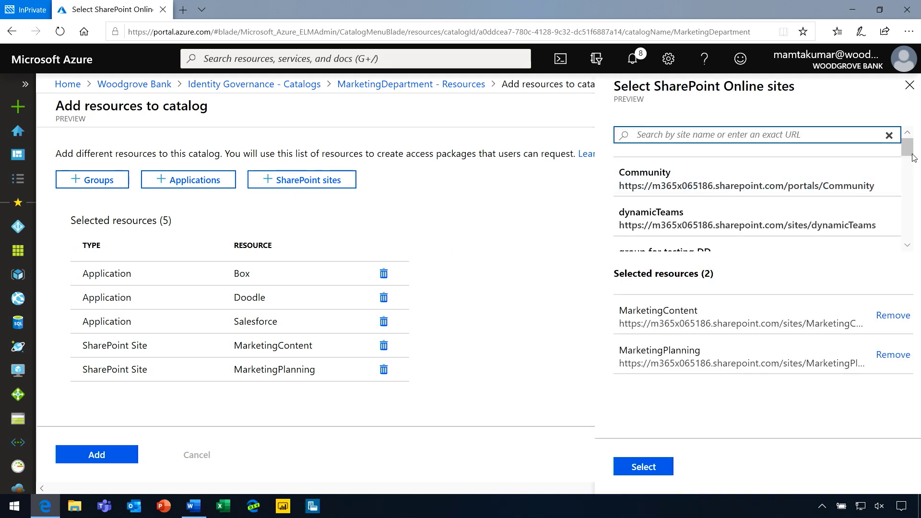
pyautogui.moveTo(906, 144); pyautogui.dragTo(907, 205)
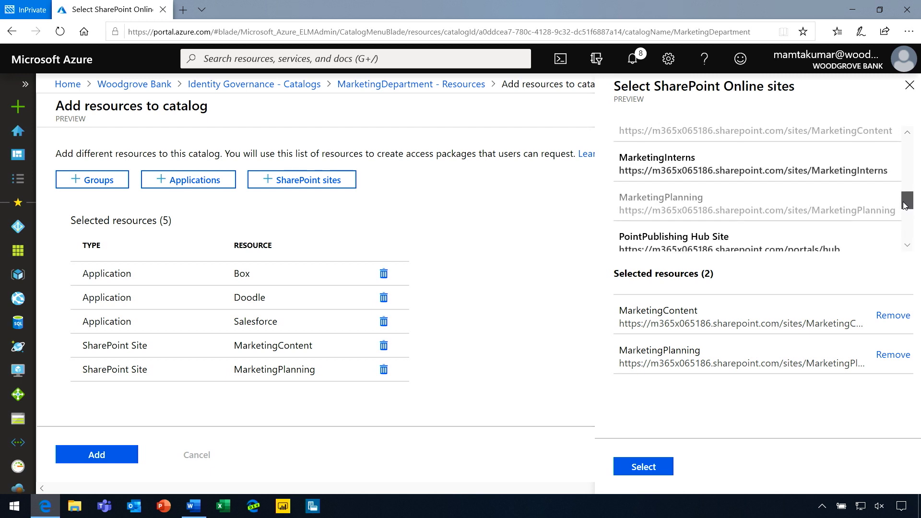
pyautogui.click(826, 221)
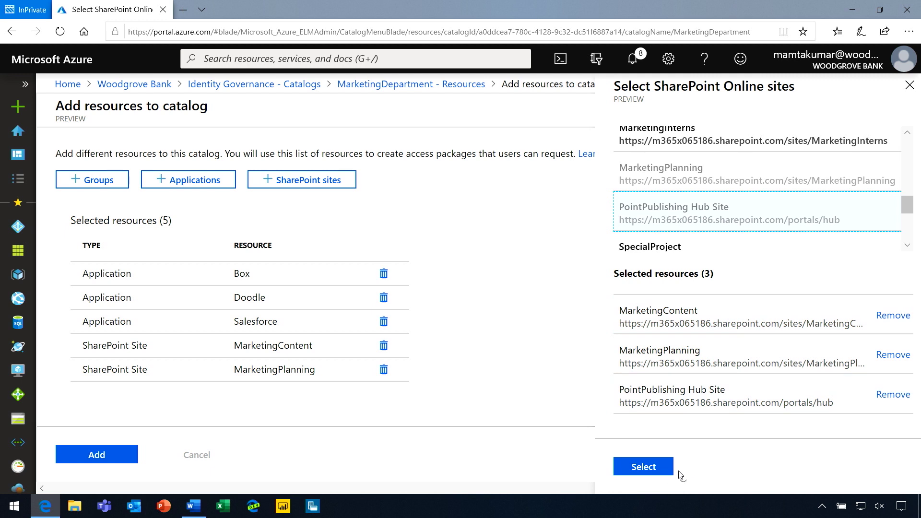
pyautogui.click(644, 466)
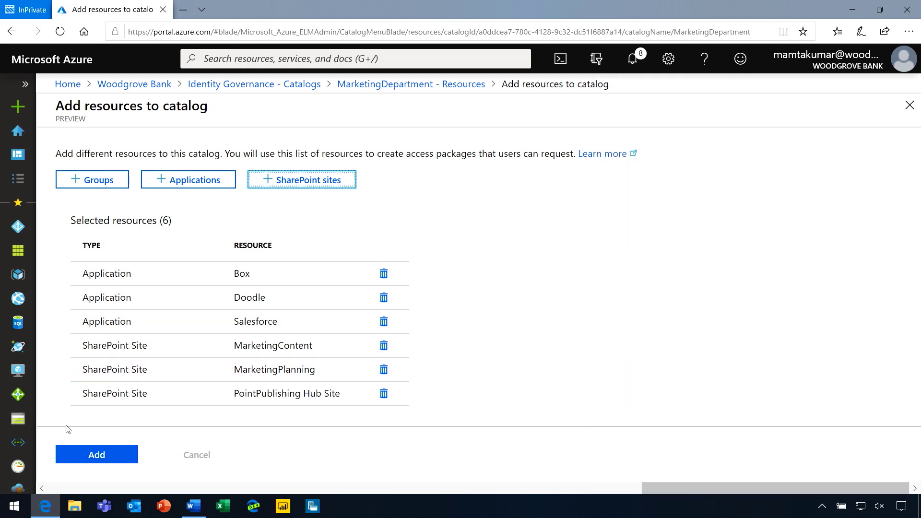
# Submit Box, Doodle, Salesforce and the three SharePoint sites to the catalog.
pyautogui.click(92, 456)
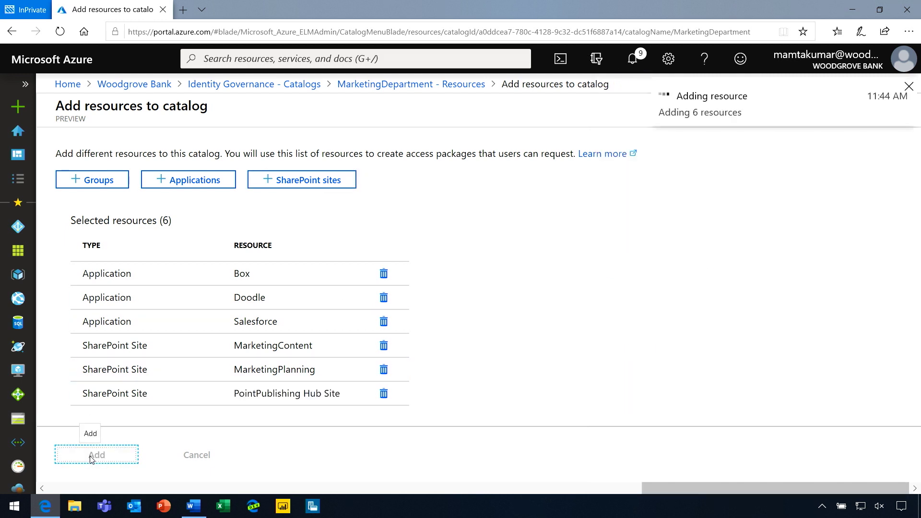